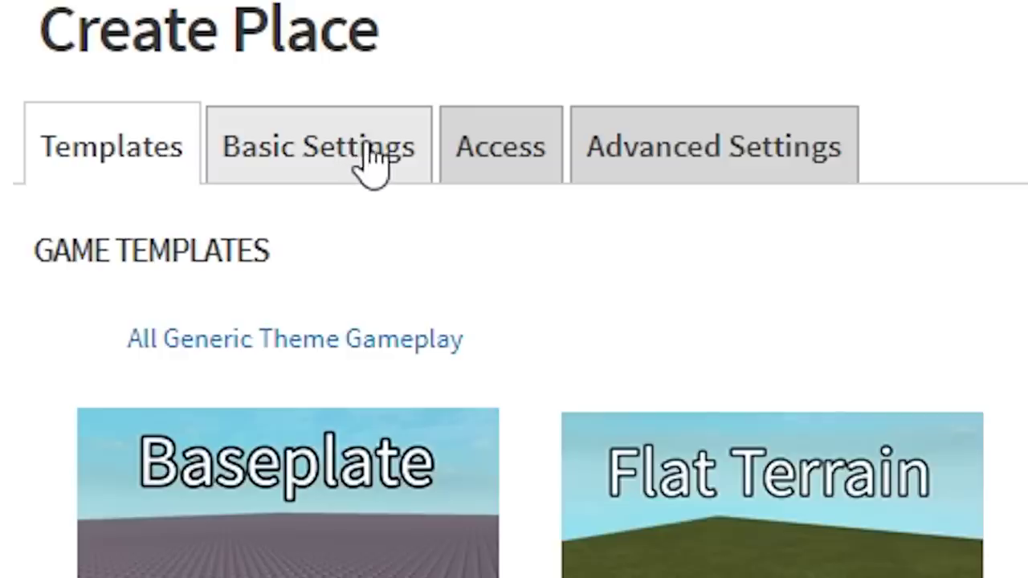
- Replace the default place name with 'Wombat Run' and add a short description
click(255, 111)
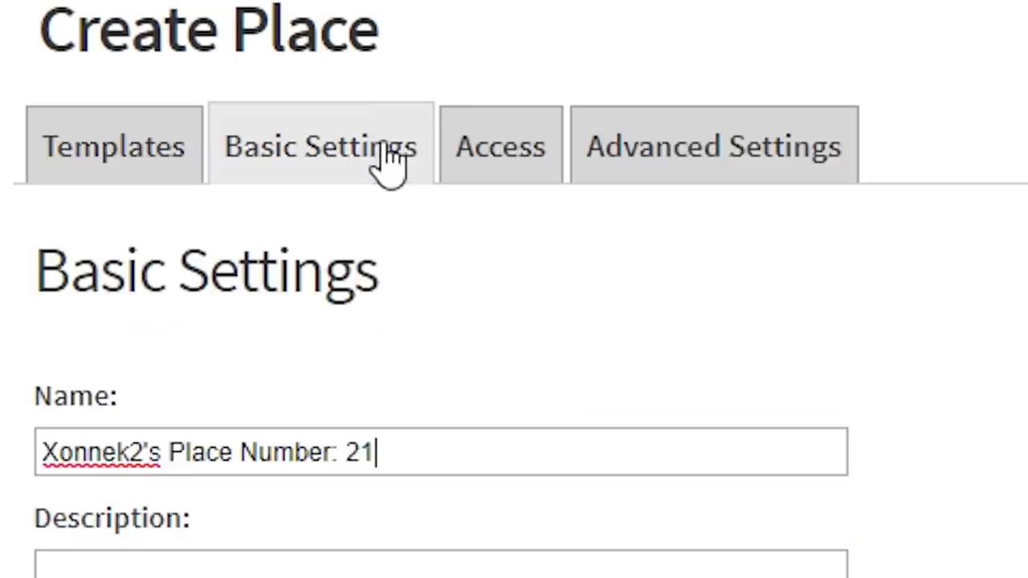
triple_click(283, 219)
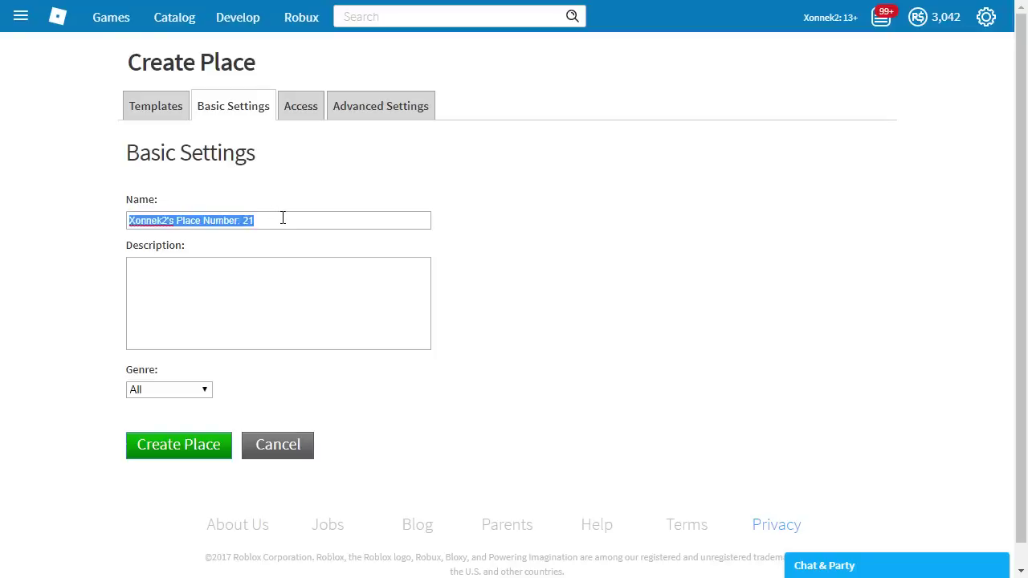
key(BackSpace)
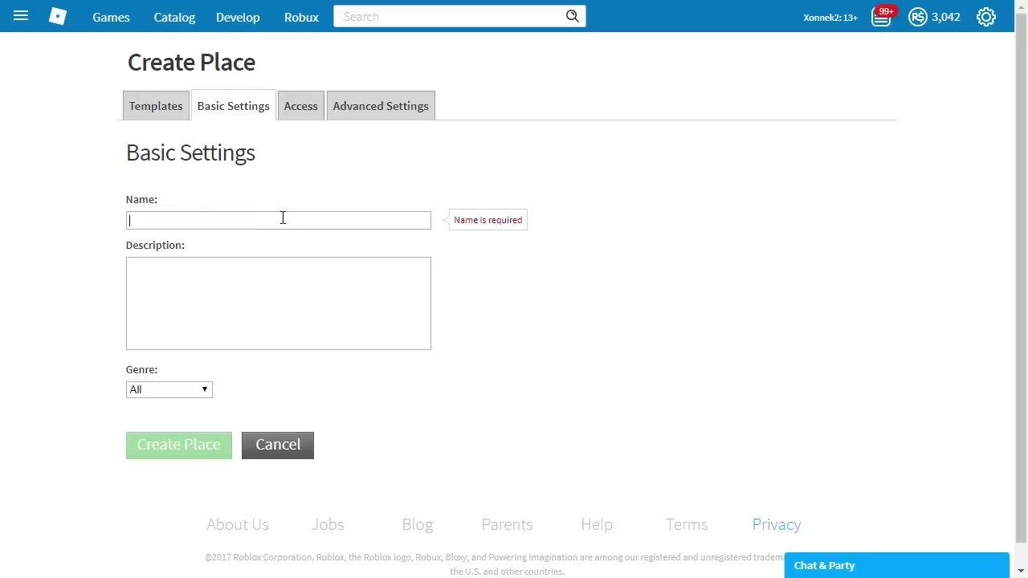
text(Wombat Run)
click(274, 273)
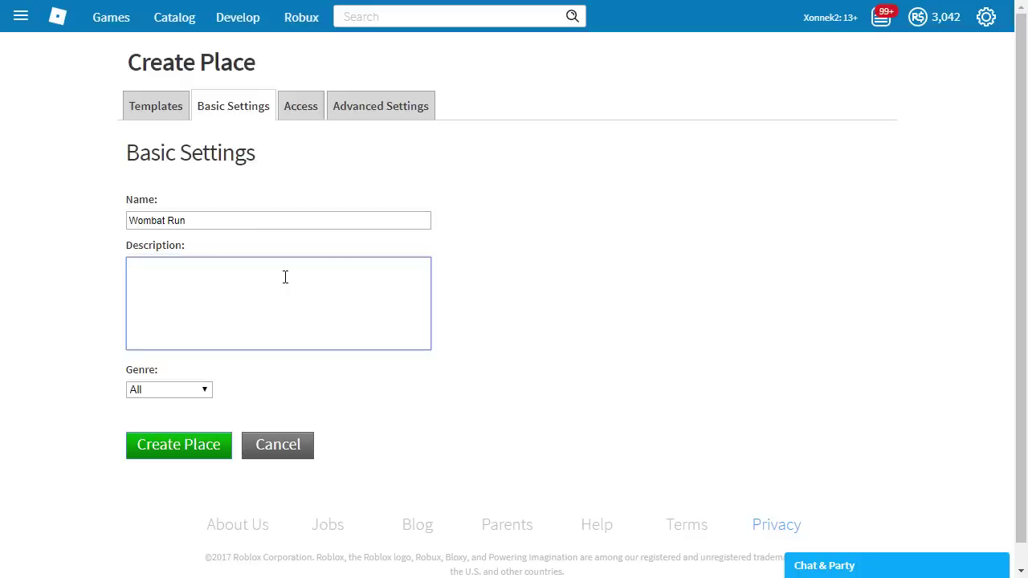
text(K onda k pez al toke prro has paro we)
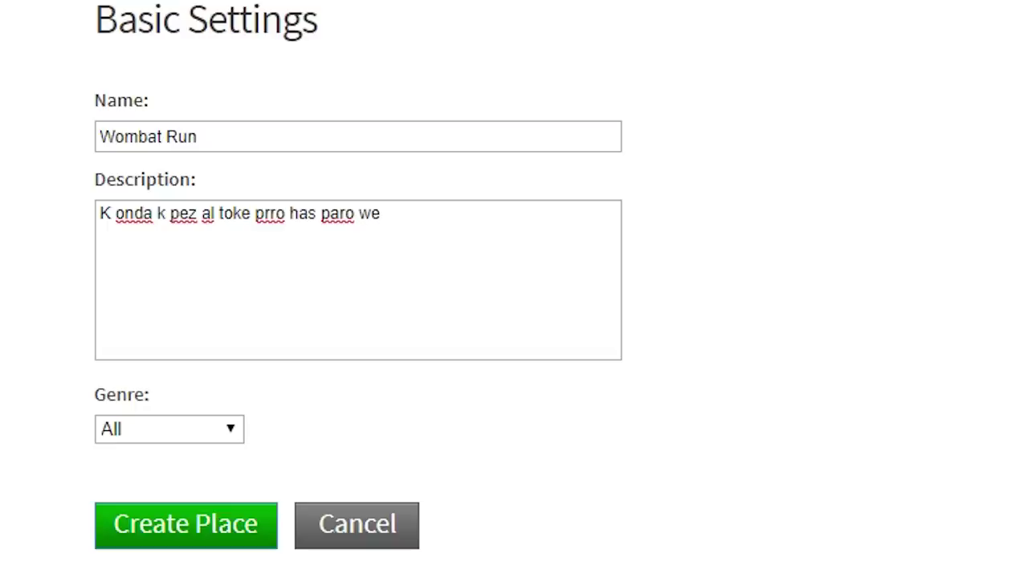
- Set the place's genre to Sports and move on to its Access settings
click(163, 429)
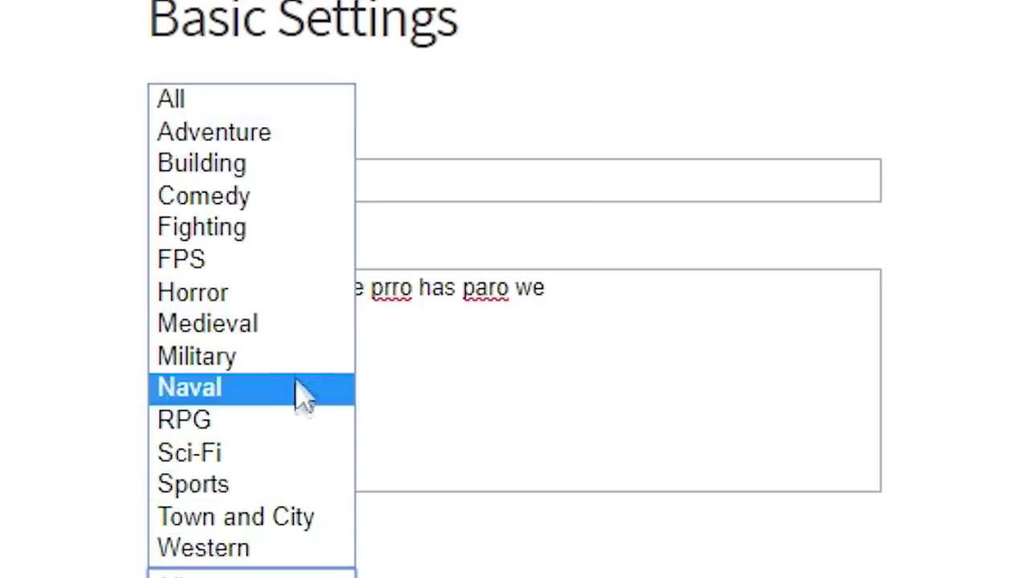
click(273, 485)
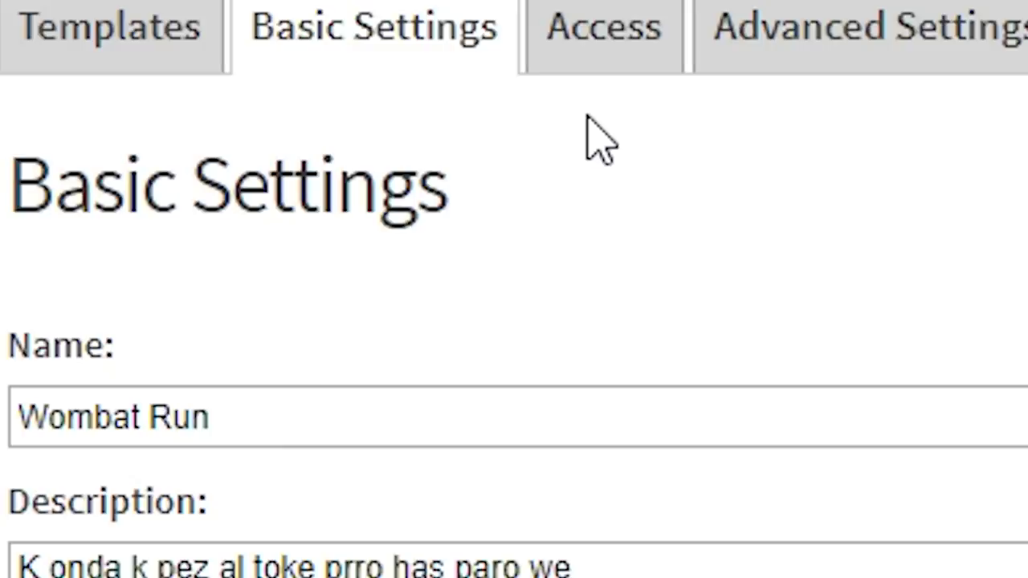
click(616, 66)
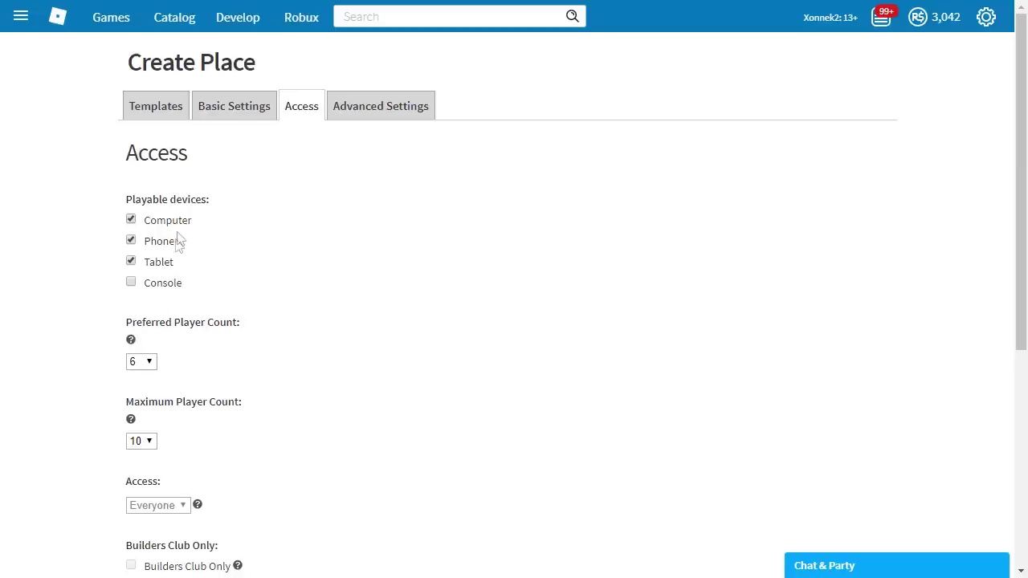
- Make the place playable on console and set preferred and maximum player counts to 8
click(131, 285)
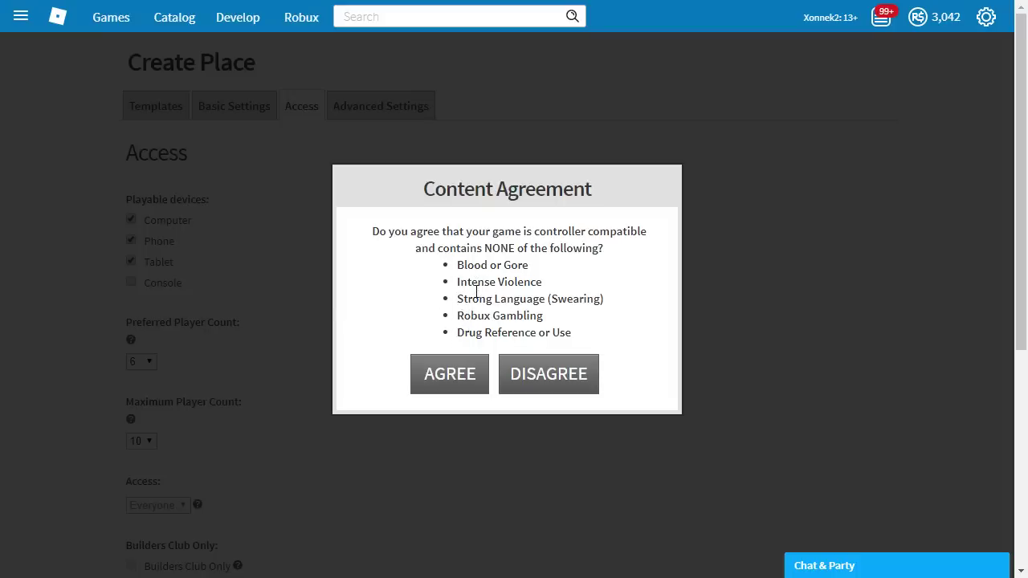
click(448, 377)
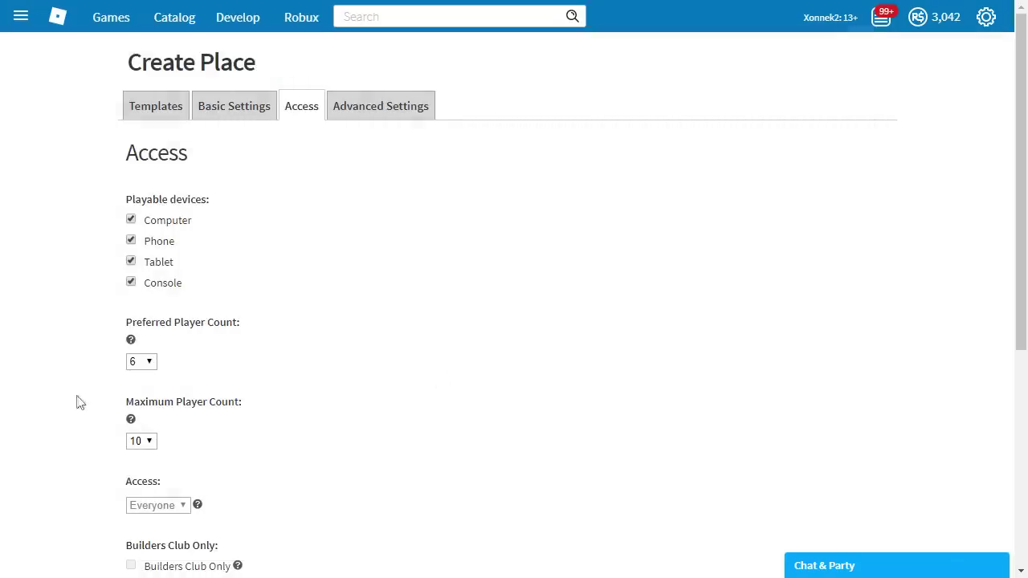
click(150, 363)
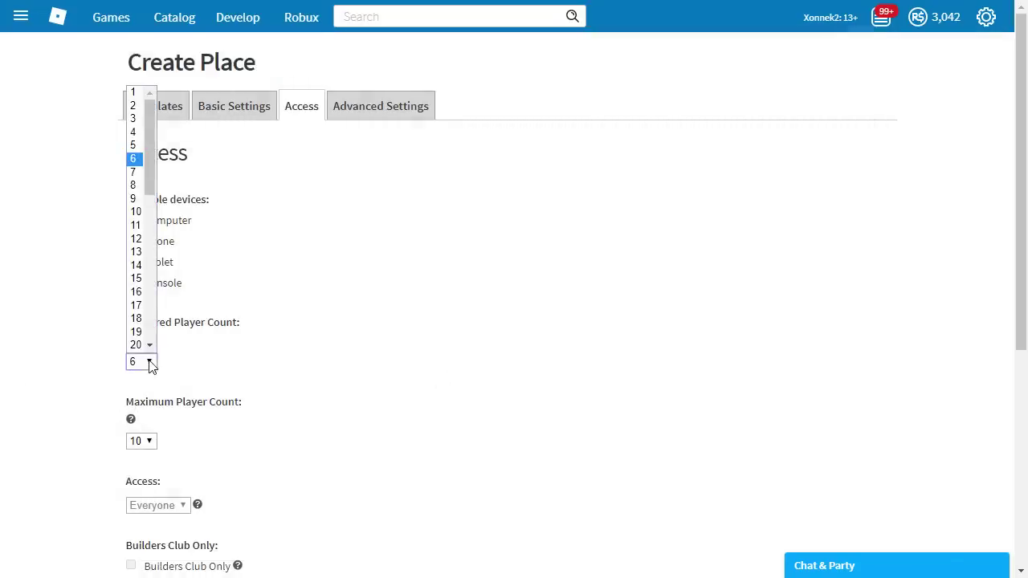
click(137, 185)
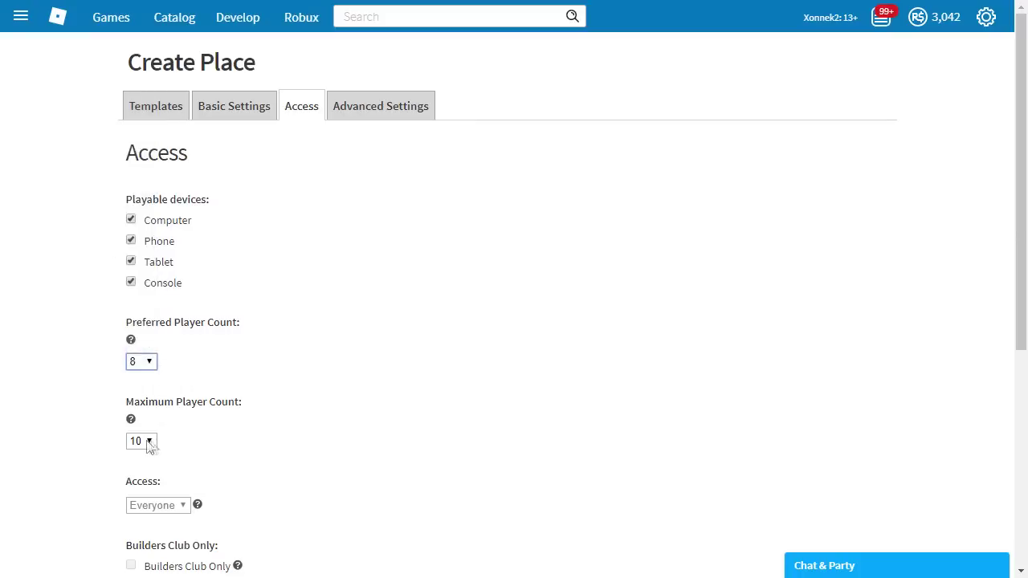
click(149, 441)
click(142, 269)
- Change the VIP server price to 10, then turn VIP servers off
scroll(93, 317, down, 4)
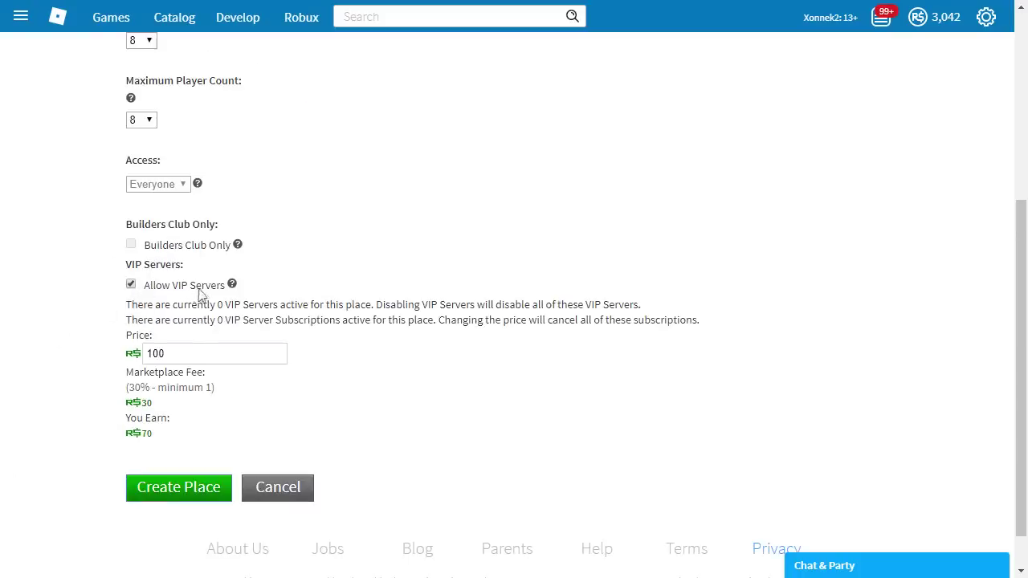
double_click(207, 351)
key(BackSpace)
text(10)
click(165, 286)
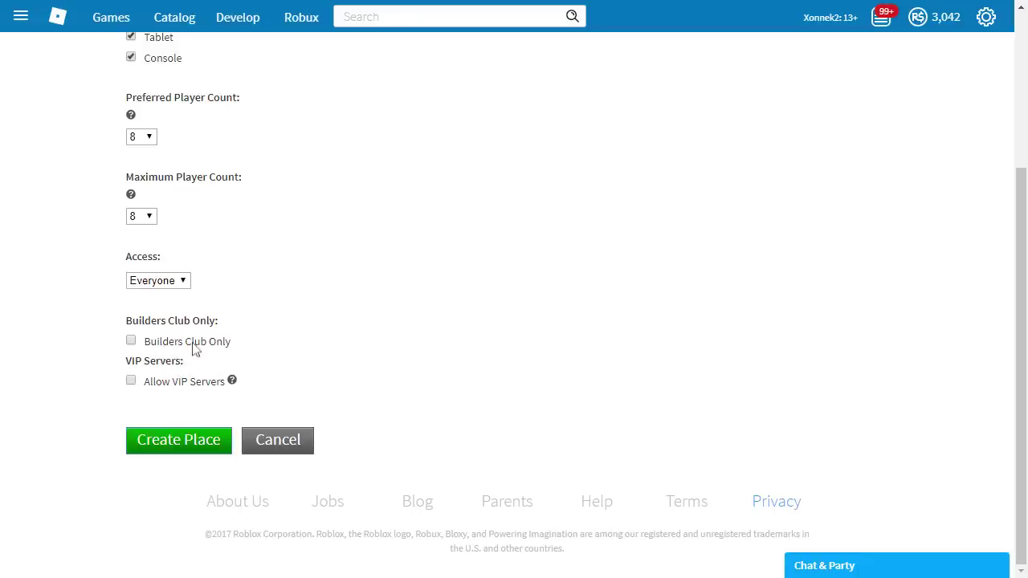
scroll(197, 374, up, 3)
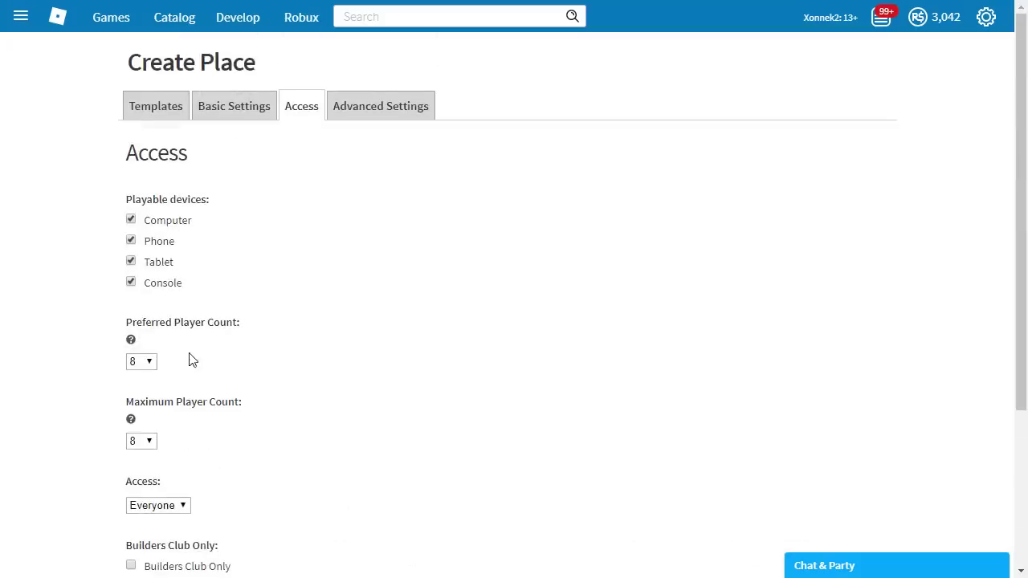
- Set the advanced chat type to Both and leave Copy Locked switched on
click(405, 104)
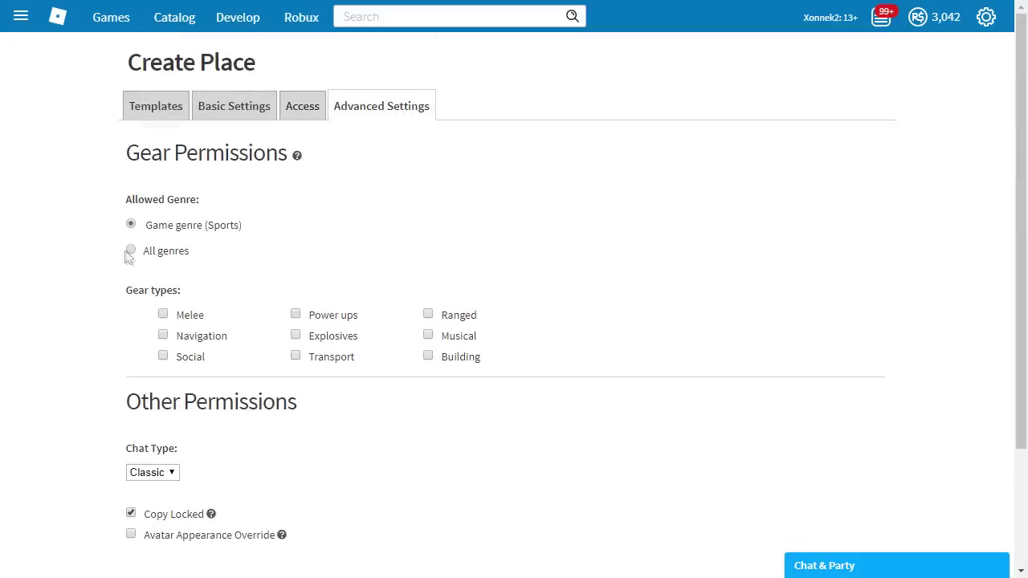
drag(120, 298, 191, 298)
click(190, 299)
scroll(4, 354, down, 3)
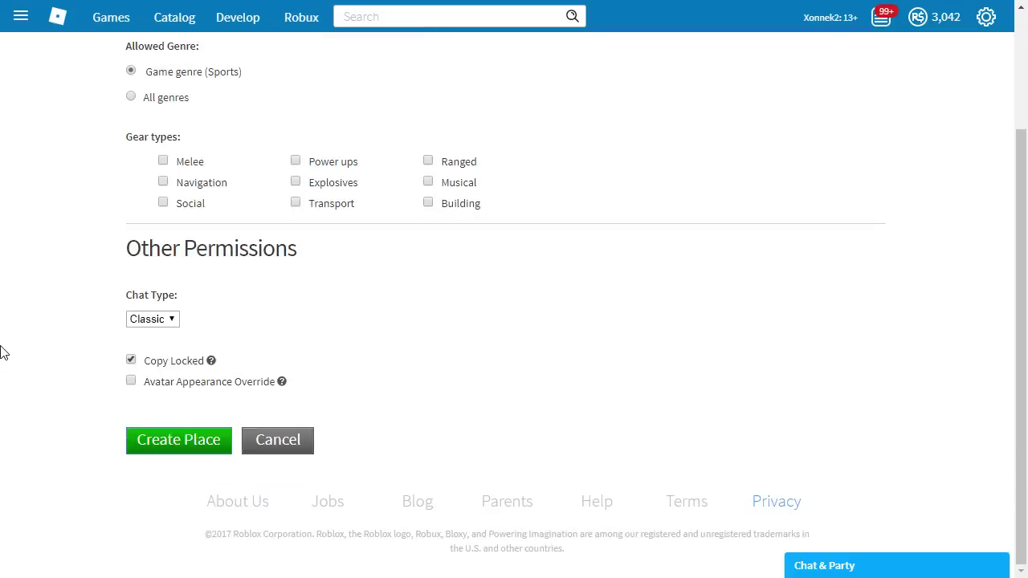
click(161, 320)
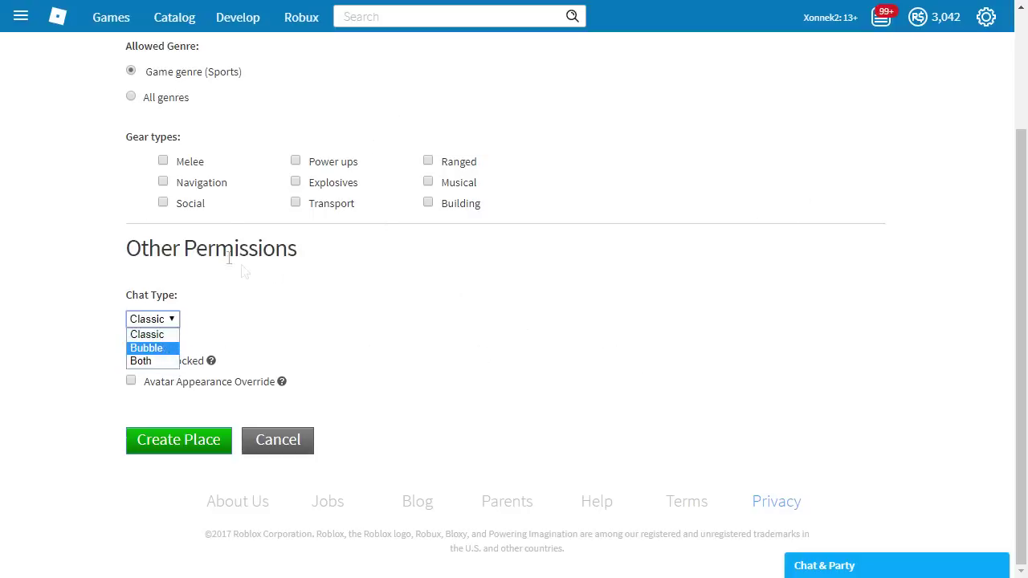
click(168, 361)
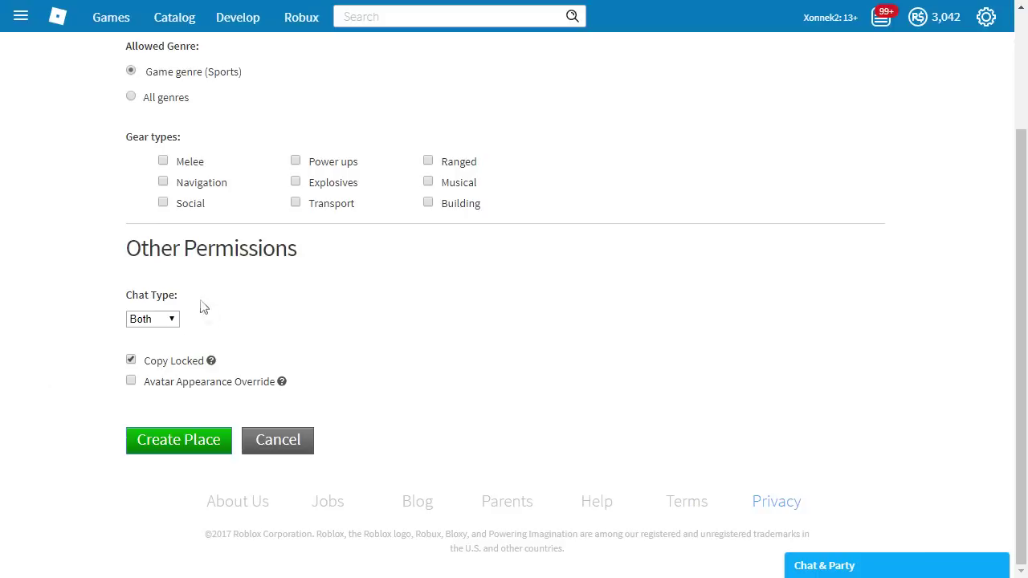
click(131, 361)
click(129, 360)
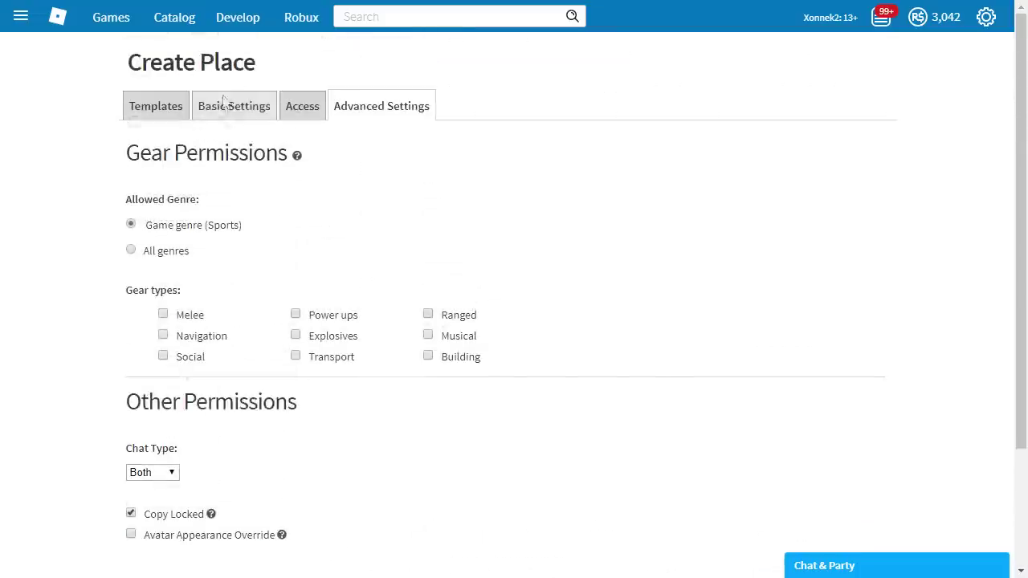
- Review the template, basic, access and advanced settings once more
click(232, 104)
click(142, 110)
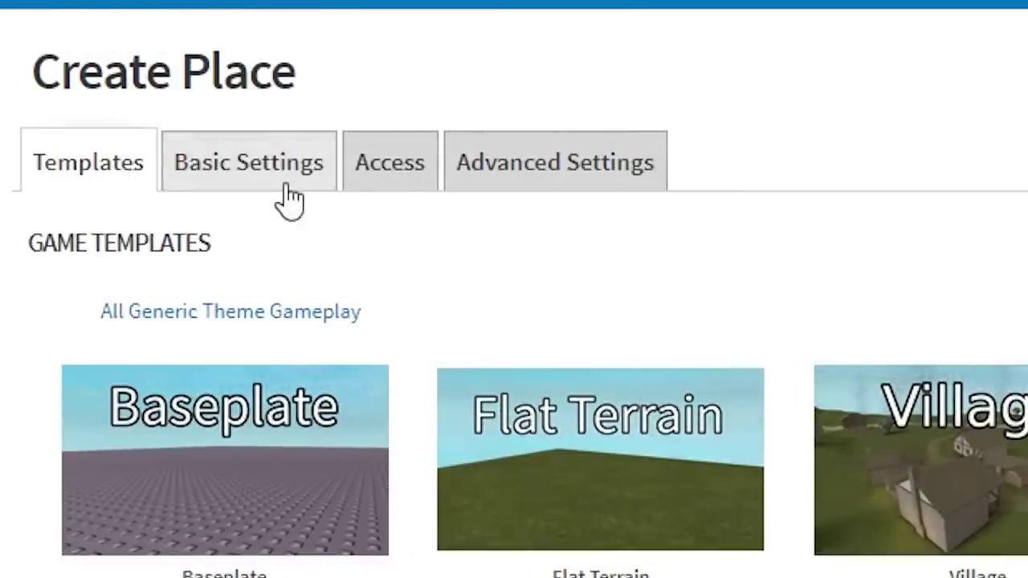
click(287, 186)
click(401, 184)
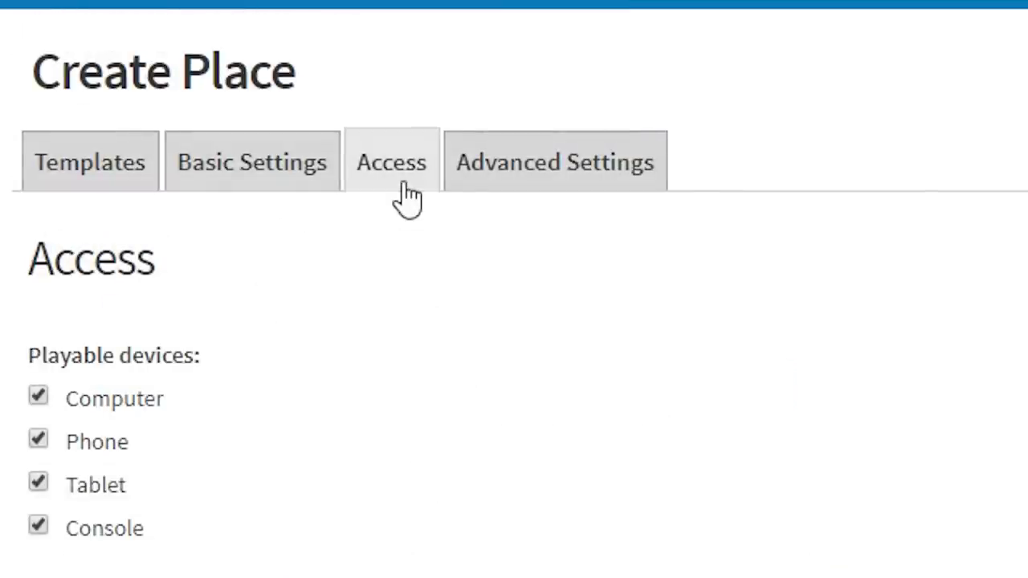
click(522, 184)
scroll(514, 322, down, 2)
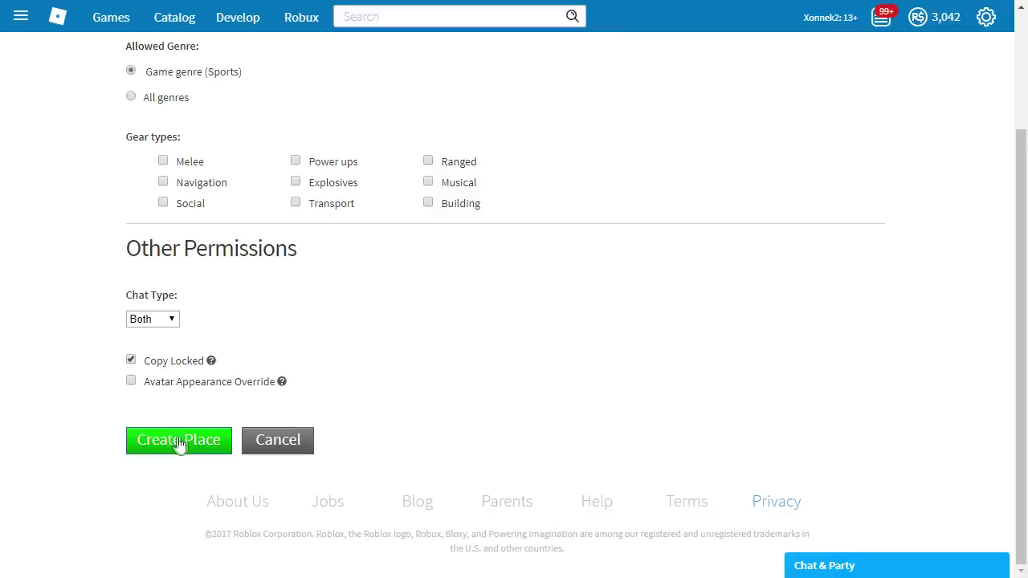
- Create the Wombat Run place and go to the Games list in My Creations
click(192, 459)
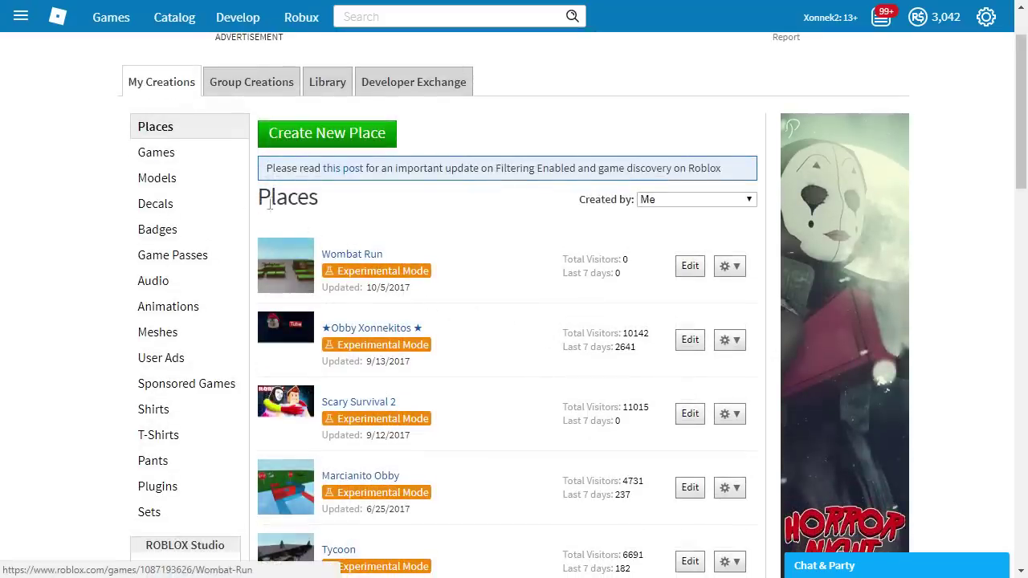
click(201, 161)
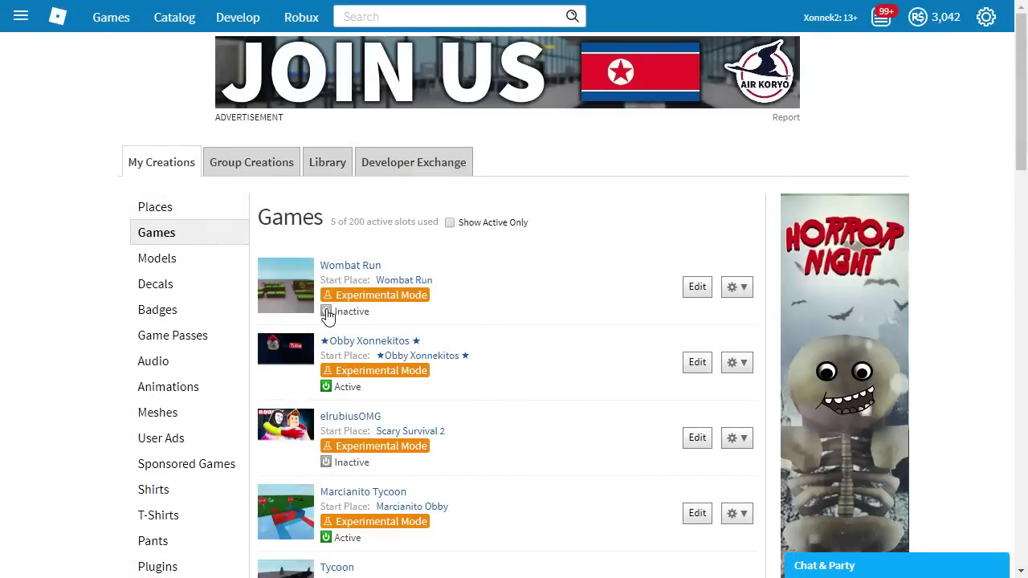
- Confirm adding Wombat Run to the profile and check it shows as Active
click(416, 332)
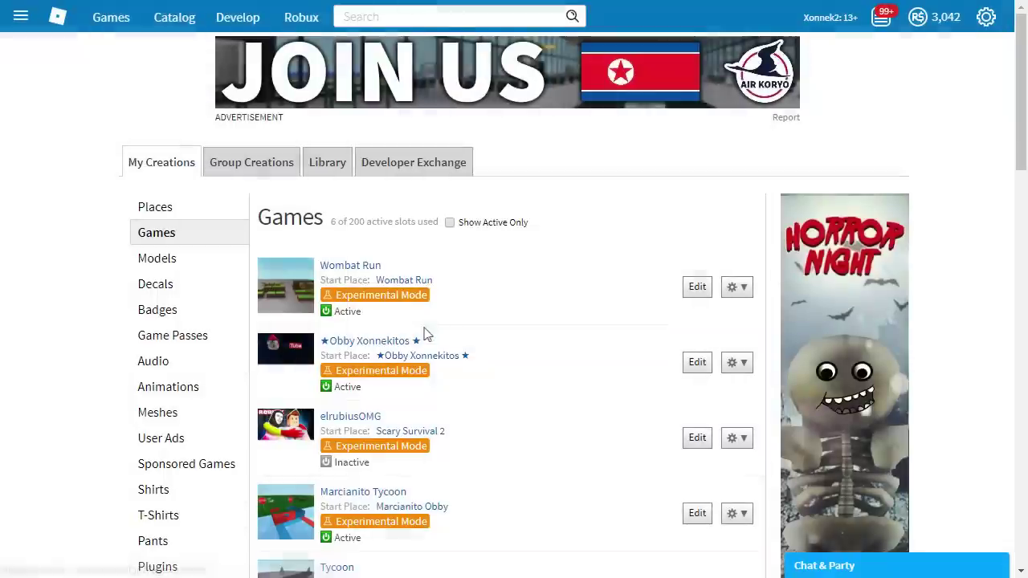
scroll(528, 344, down, 3)
scroll(530, 345, up, 3)
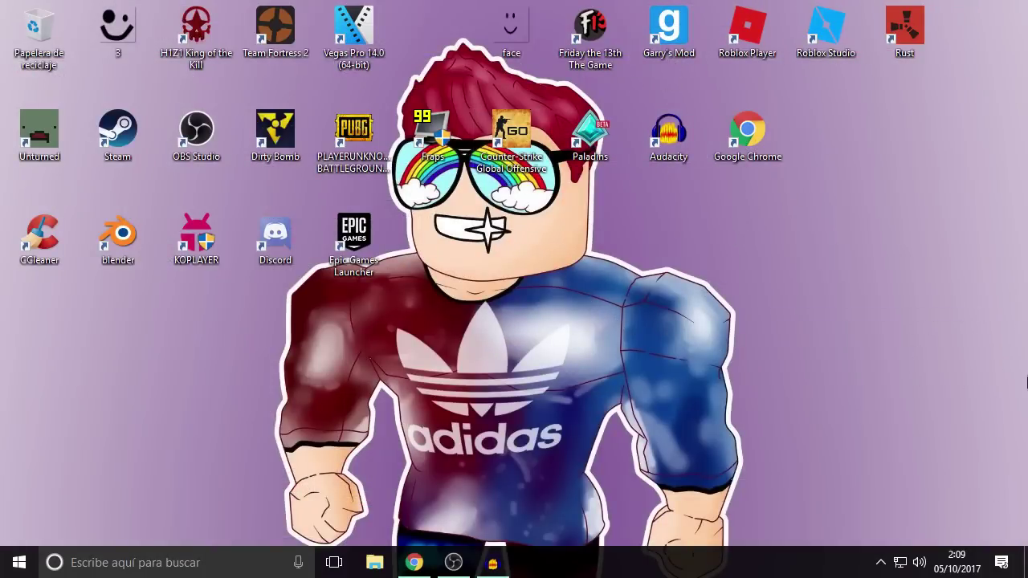
- Launch Roblox Studio from its desktop shortcut and wait for the start page
drag(270, 370, 815, 438)
click(826, 31)
double_click(831, 27)
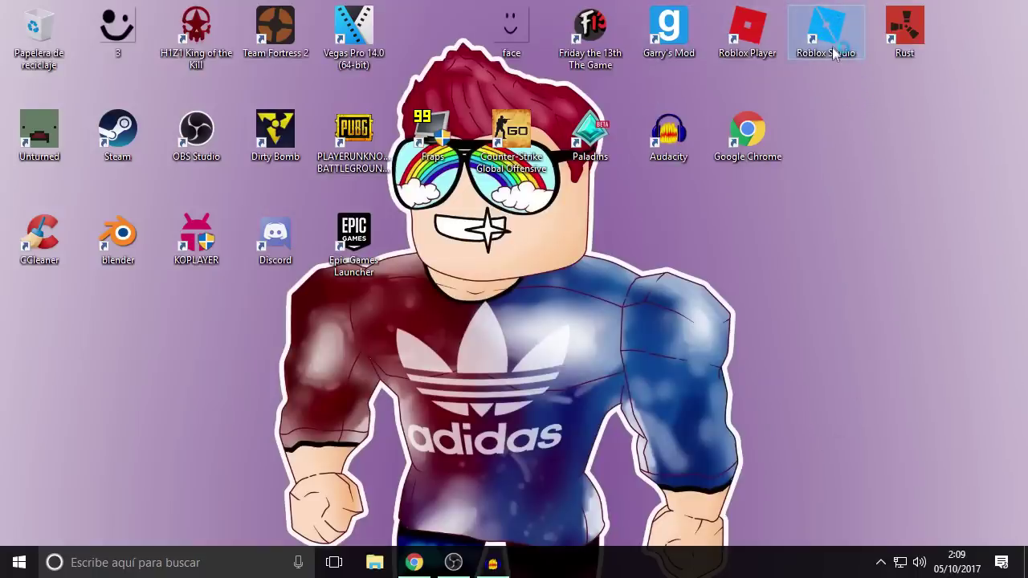
click(19, 562)
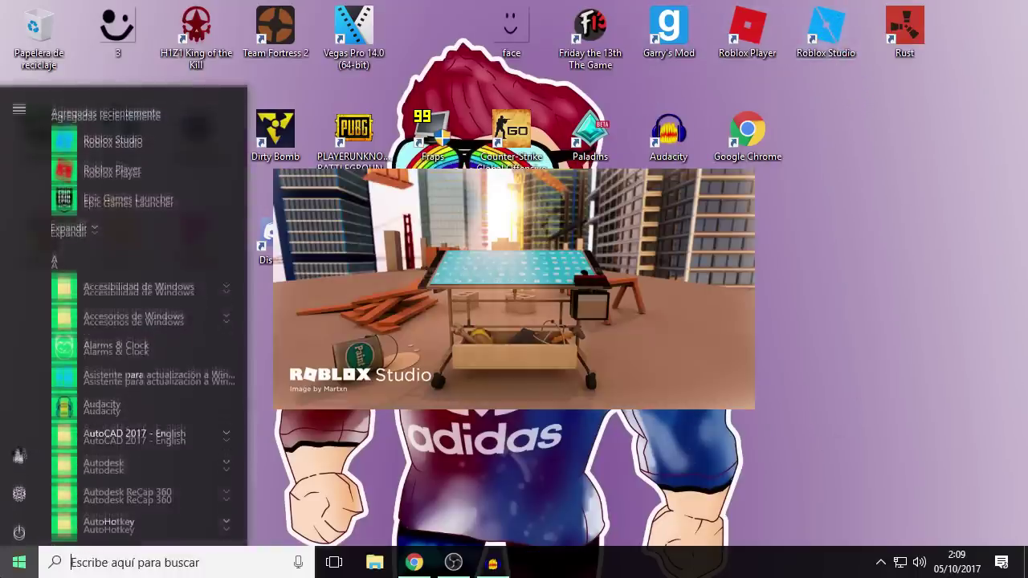
text(stu)
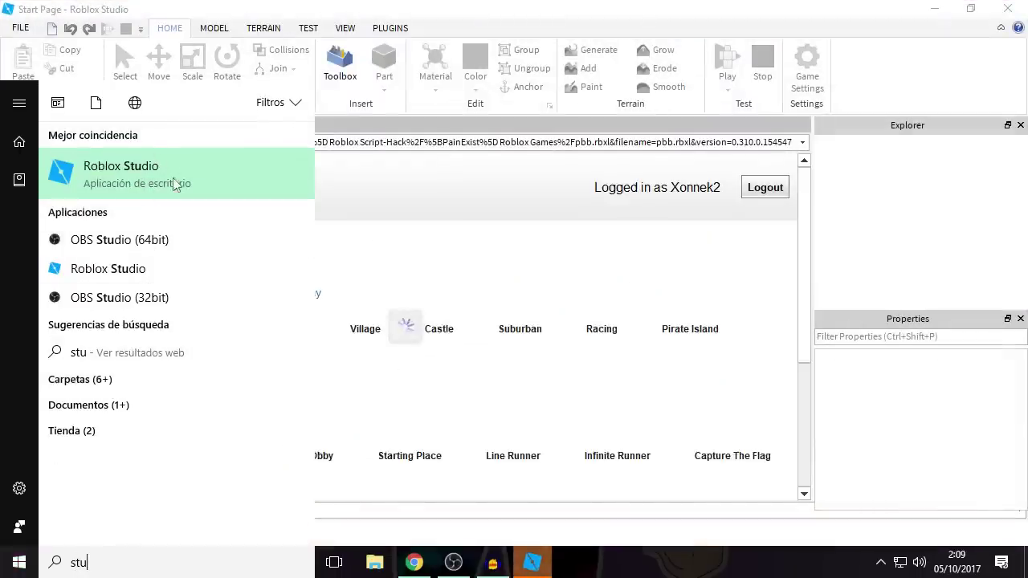
key(Escape)
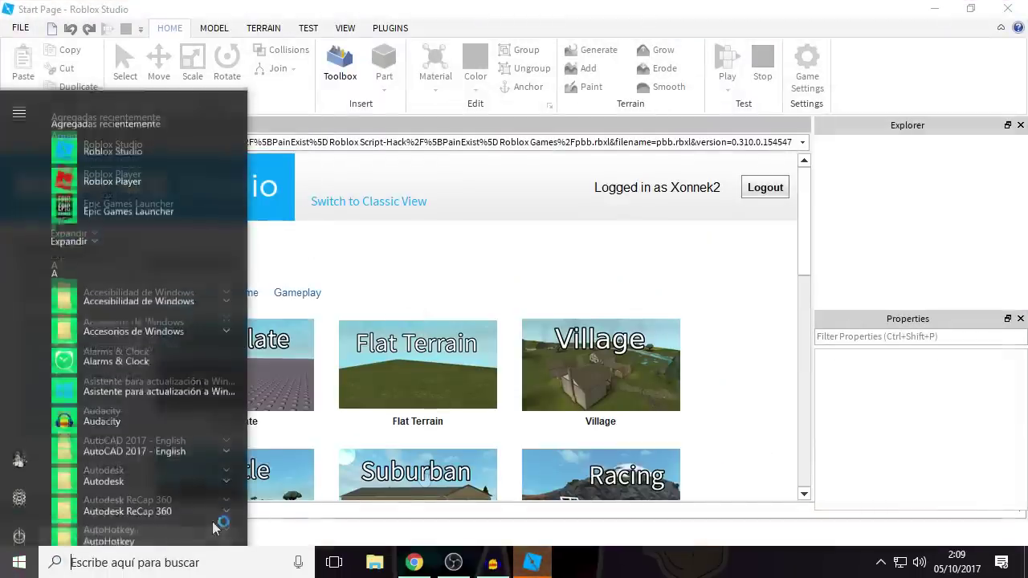
click(755, 334)
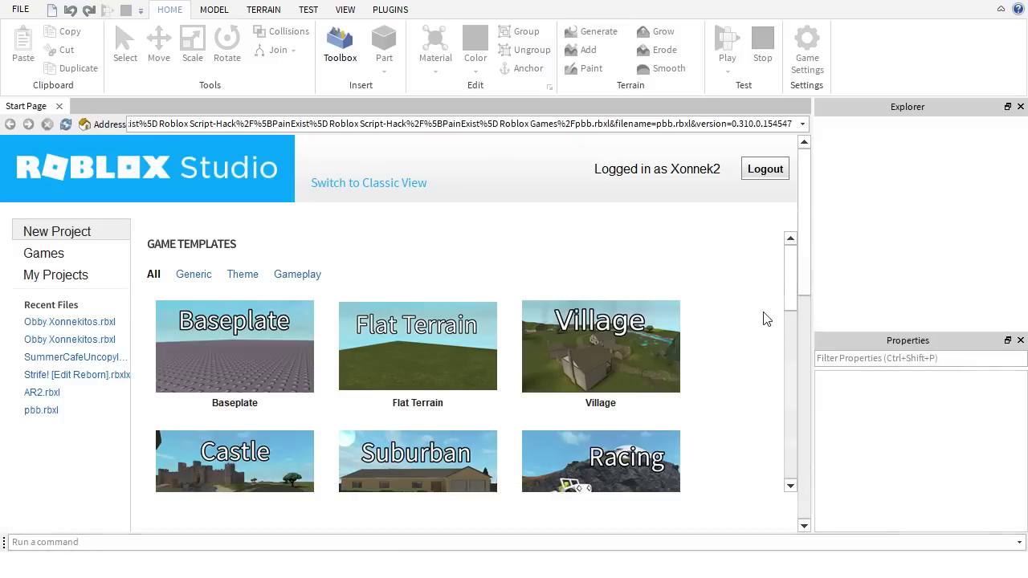
- Log out of Roblox Studio and log back in with the account's username and password
drag(585, 172, 713, 165)
click(678, 179)
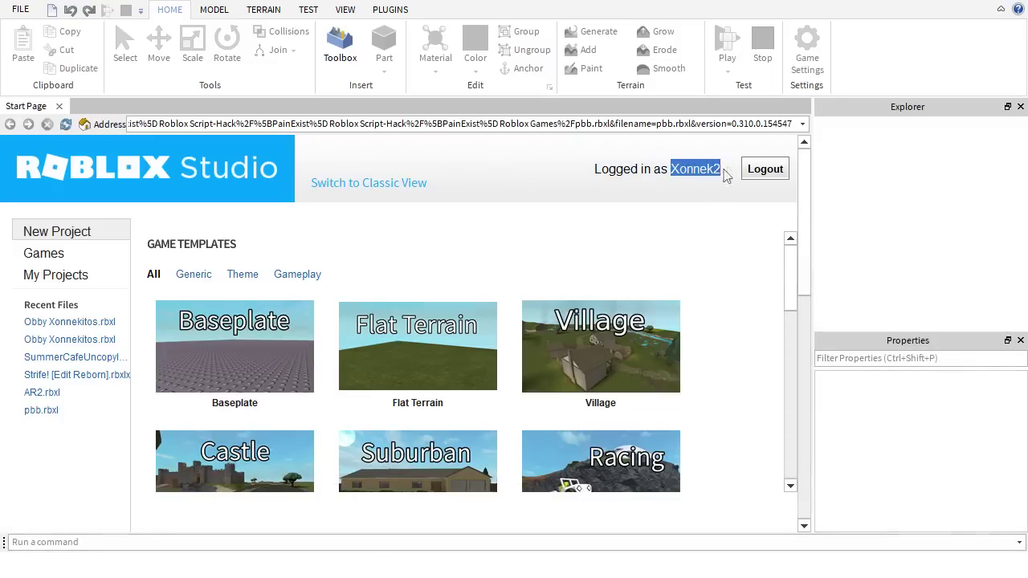
click(727, 175)
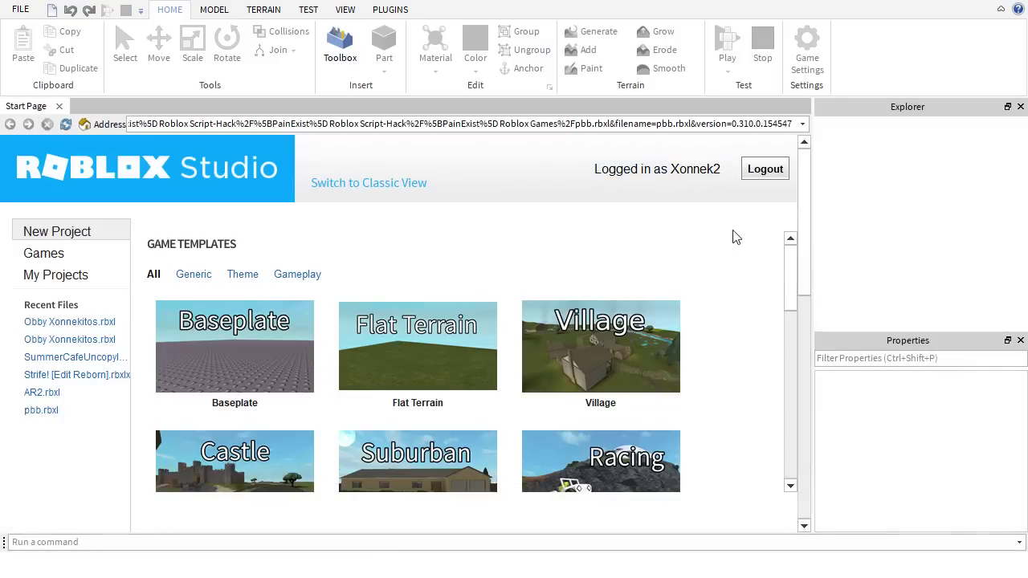
click(779, 177)
click(765, 169)
click(665, 233)
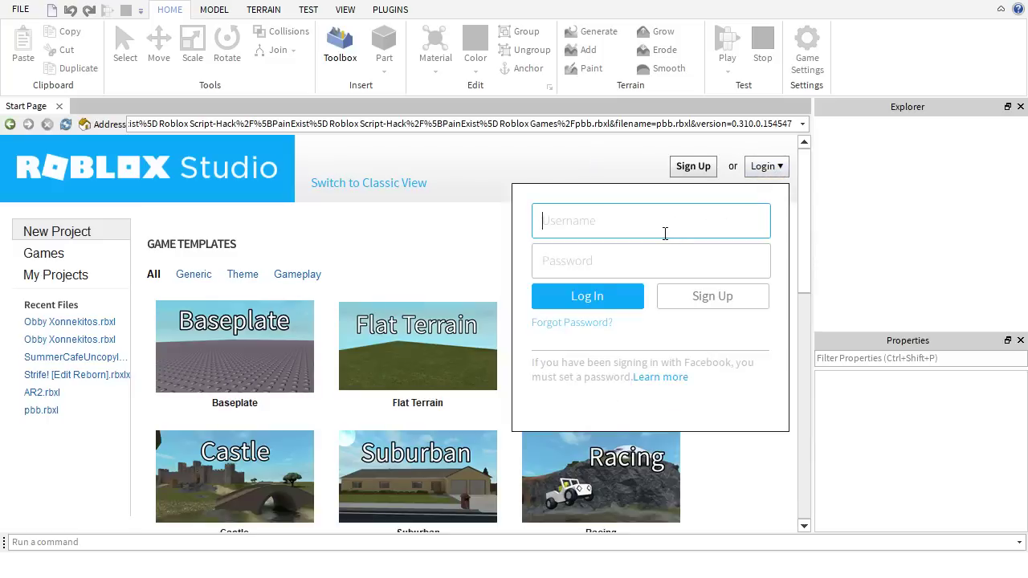
text(Xonnek2)
key(Tab)
text(************)
click(606, 298)
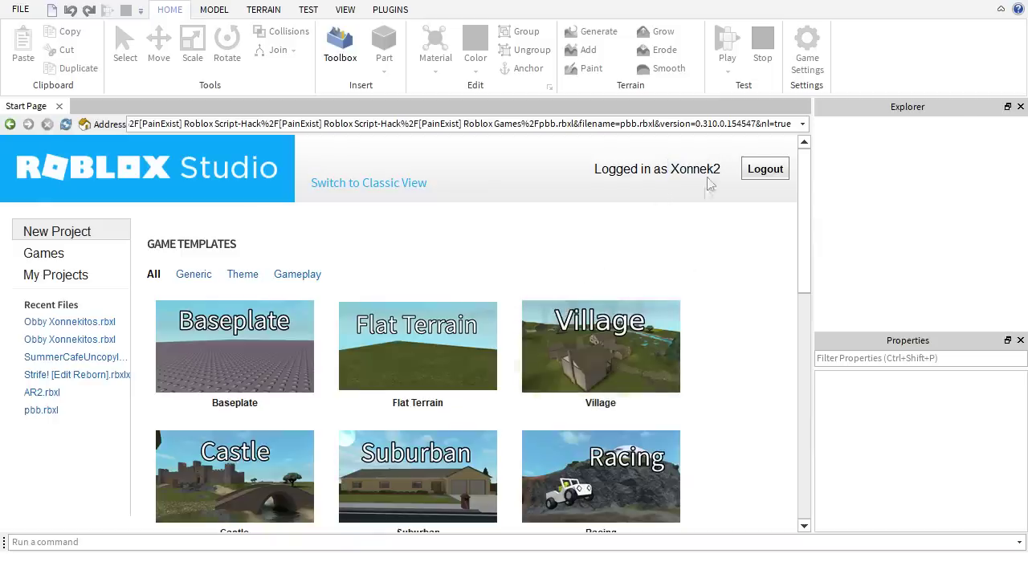
scroll(489, 332, down, 3)
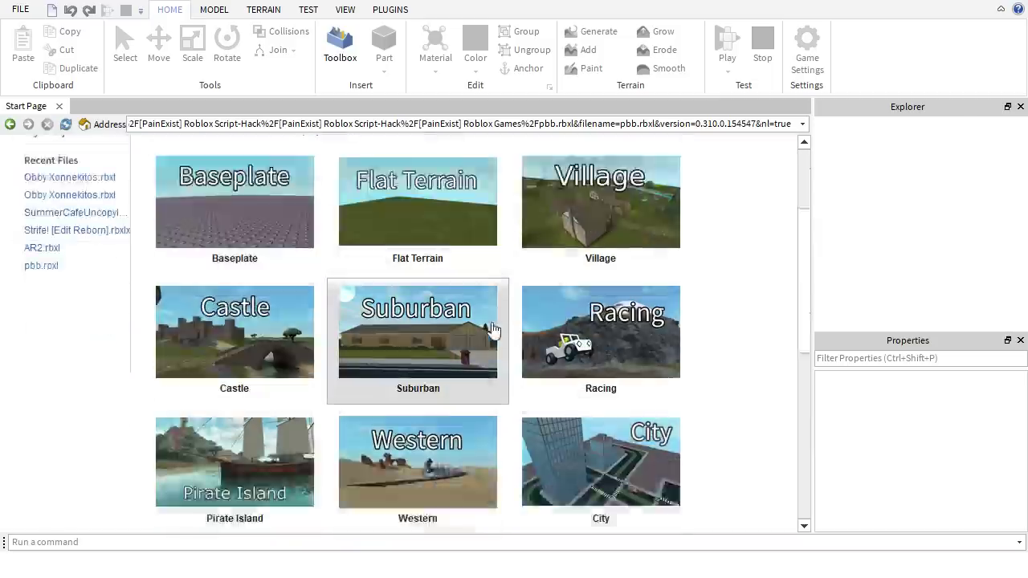
scroll(126, 183, up, 3)
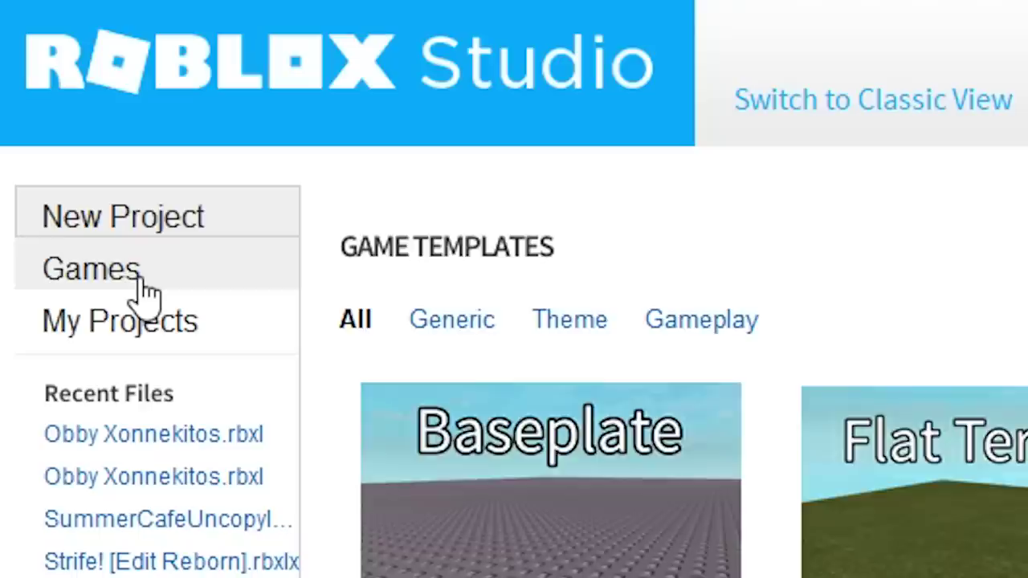
- Open Wombat Run from Games and close the Game, Explorer and Properties panels
click(64, 257)
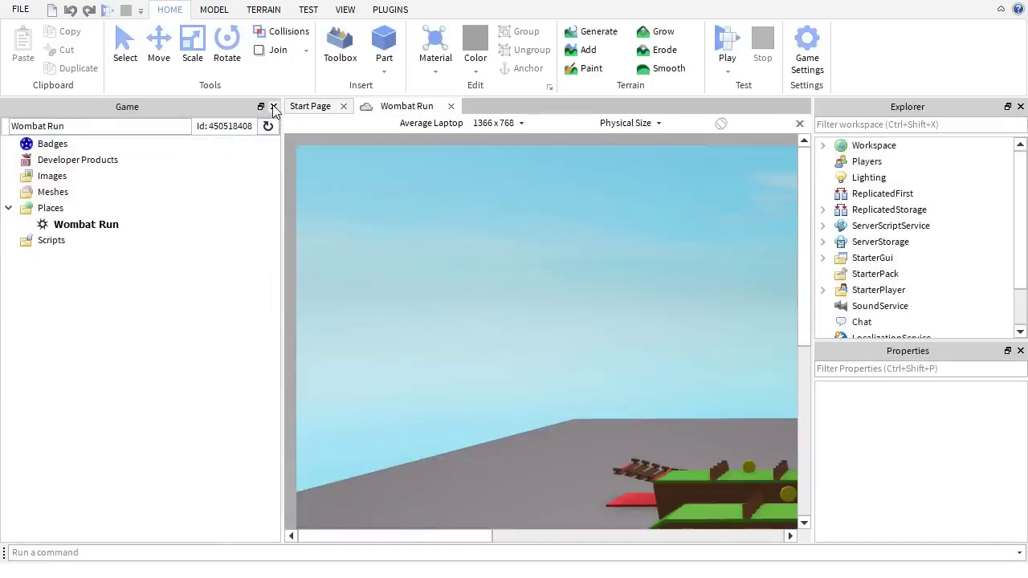
click(273, 106)
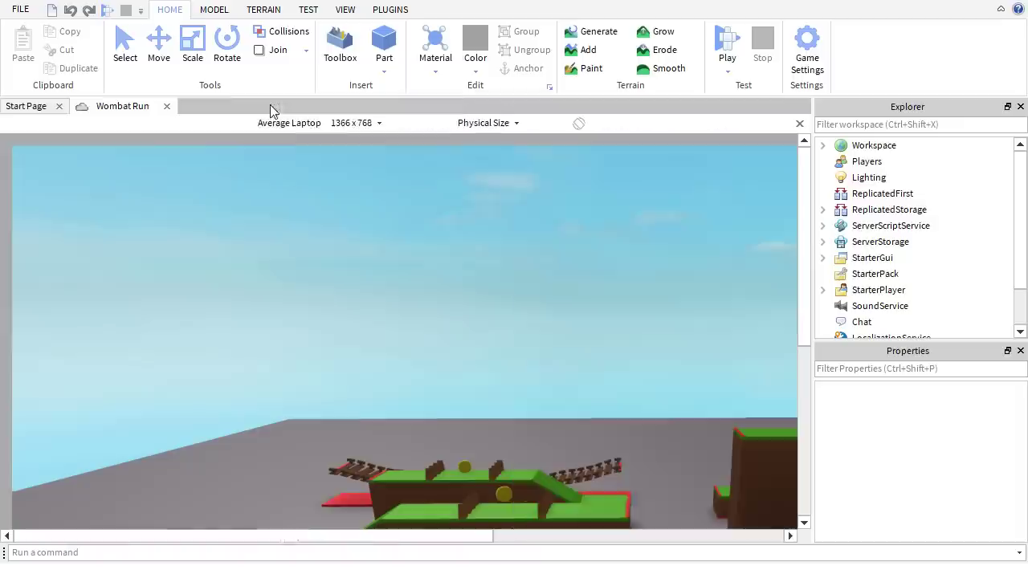
click(1020, 107)
click(1020, 107)
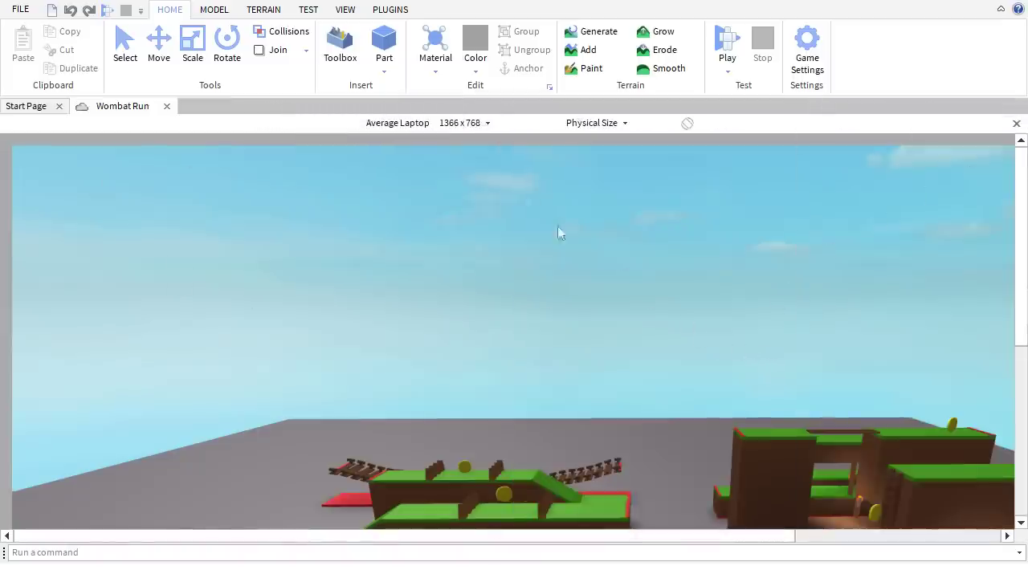
- Orbit and zoom the camera around the obby's platforms, coins and red strips
drag(637, 256, 635, 256)
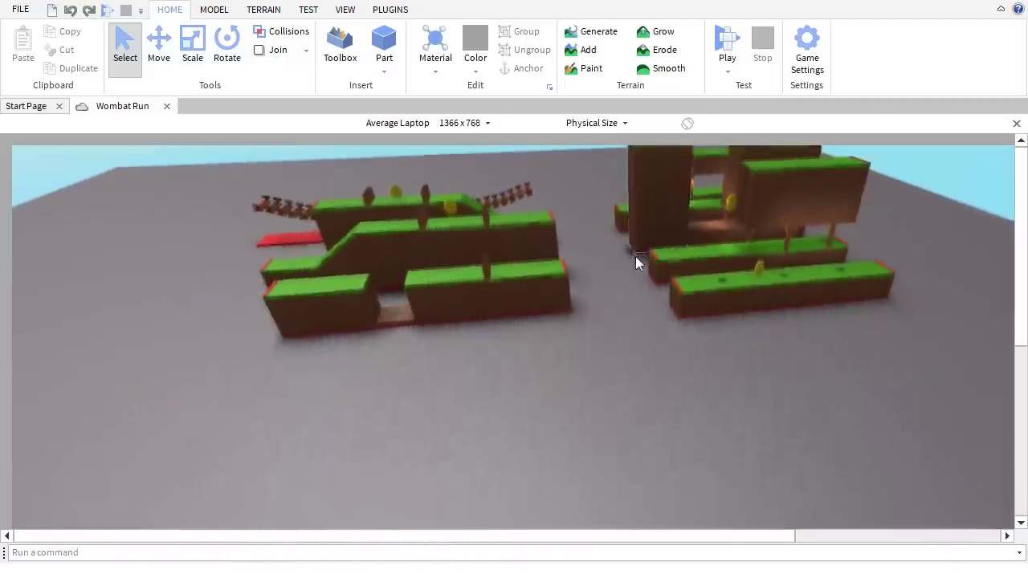
scroll(636, 256, down, 5)
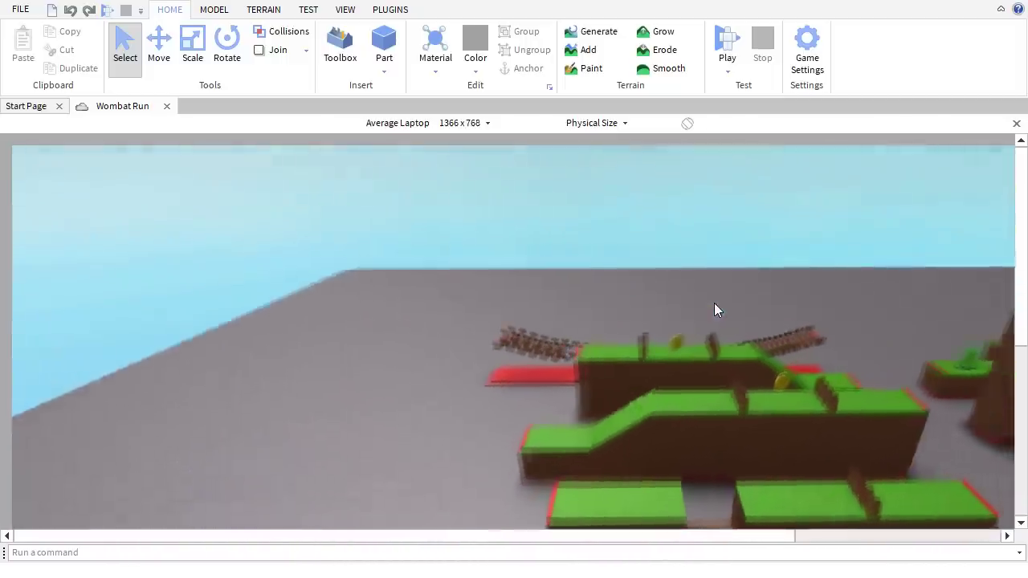
scroll(714, 303, up, 8)
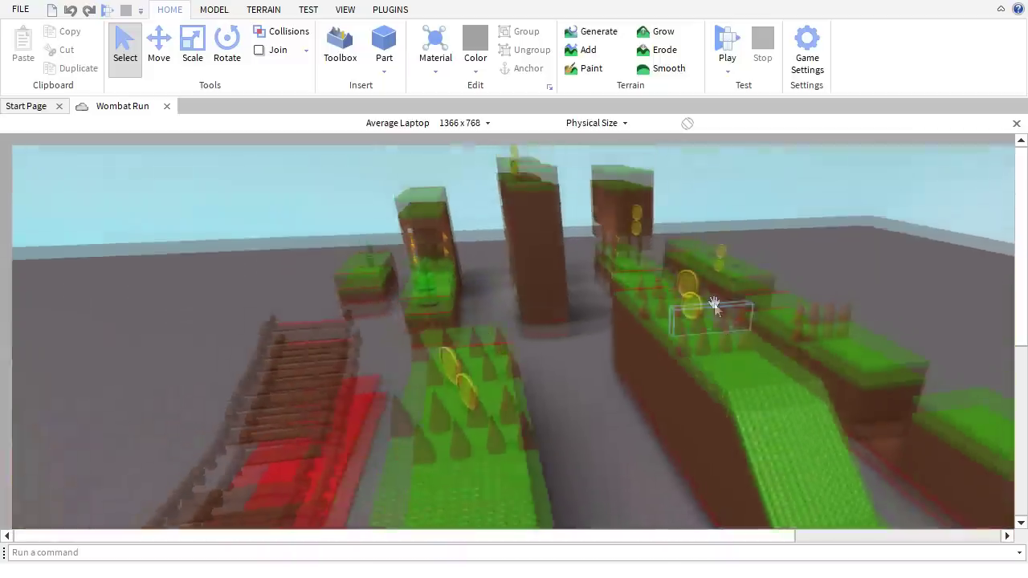
scroll(715, 304, up, 6)
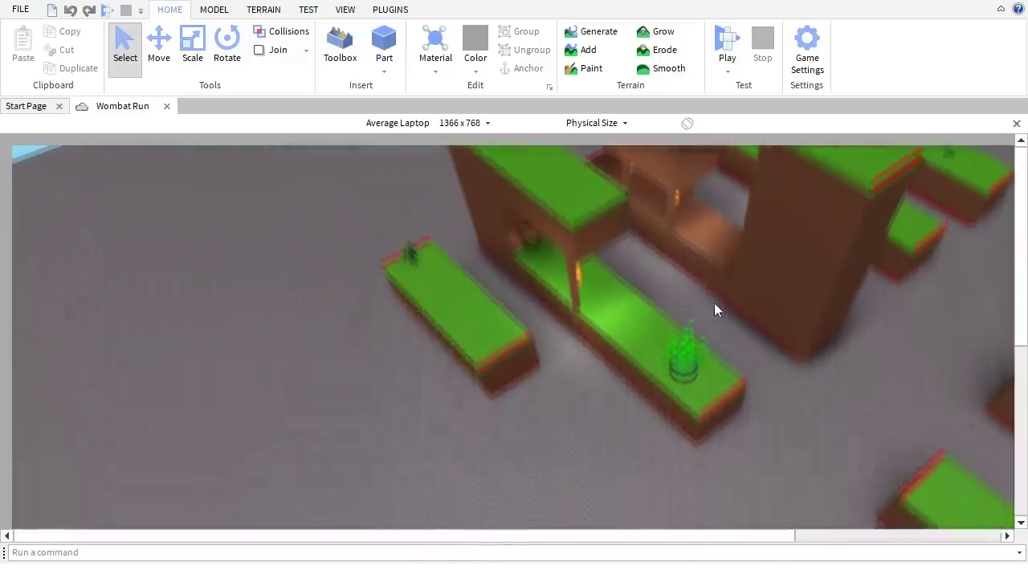
scroll(716, 310, down, 5)
scroll(717, 310, up, 8)
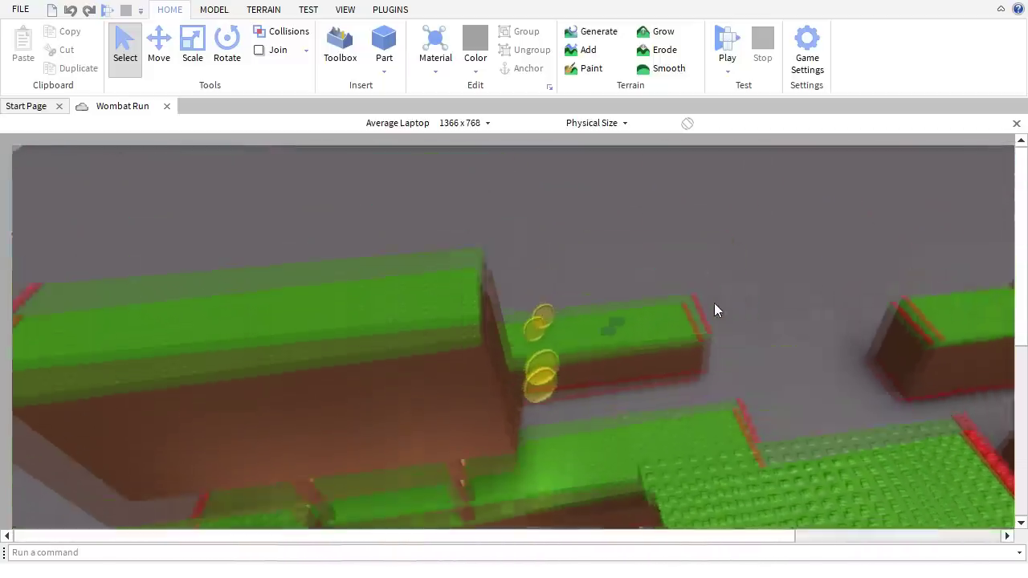
scroll(714, 302, up, 5)
scroll(714, 303, down, 5)
scroll(714, 303, up, 3)
scroll(714, 303, down, 5)
scroll(602, 314, up, 3)
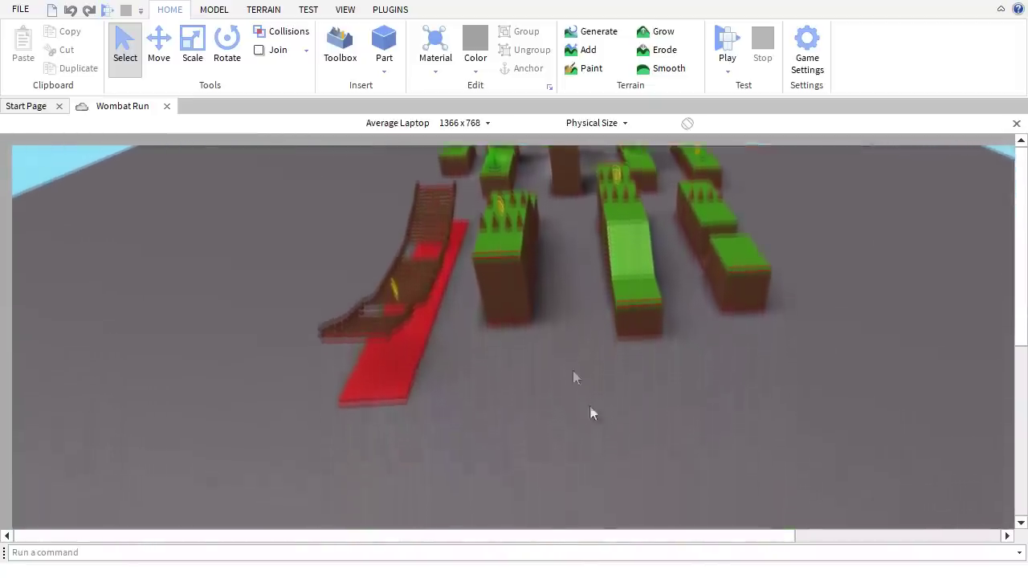
scroll(579, 385, up, 5)
scroll(603, 421, down, 5)
scroll(603, 420, down, 5)
scroll(566, 298, up, 5)
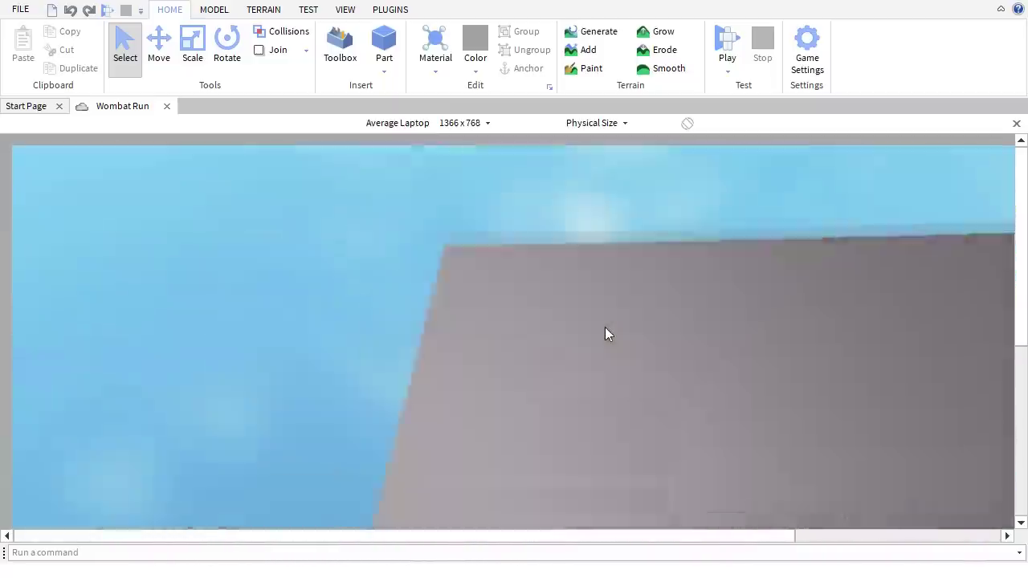
scroll(605, 327, down, 5)
scroll(440, 255, up, 3)
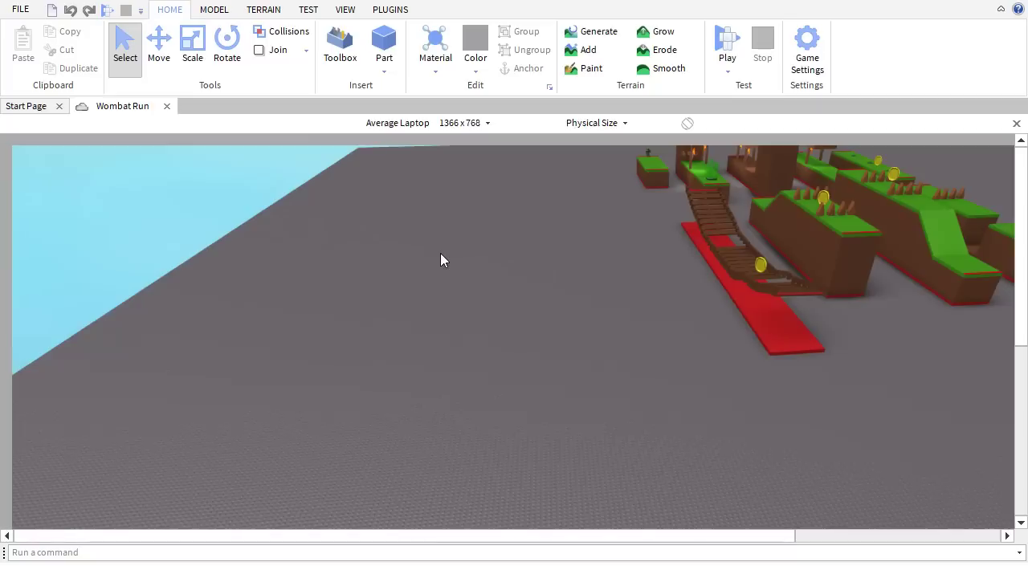